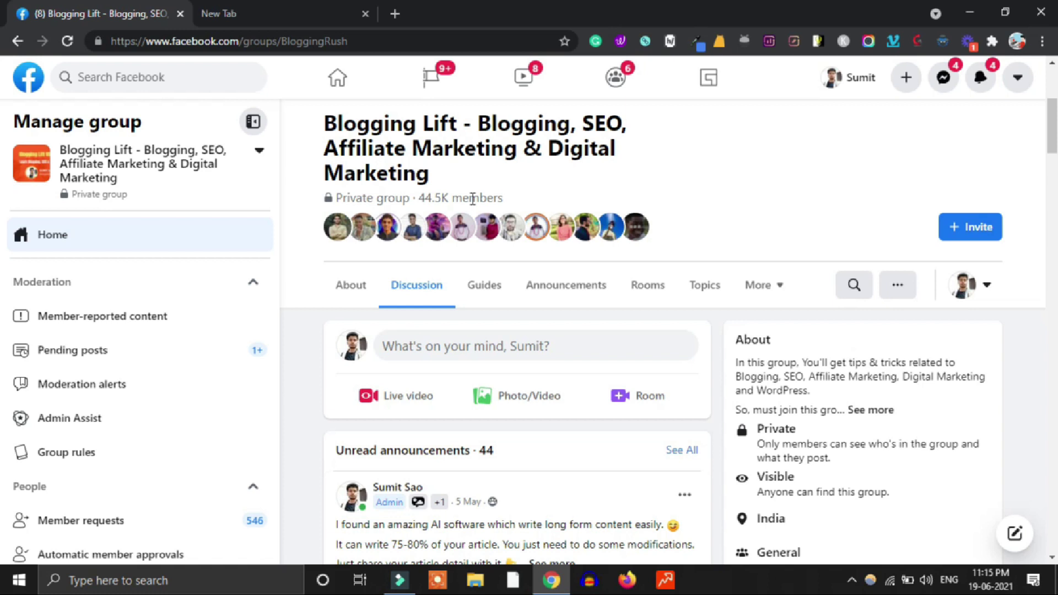
# Step: Search Google for "awesome screenshot chrome extension" and open the Awesome Screenshot & Screen Recorder page in the Chrome Web Store
pyautogui.click(249, 9)
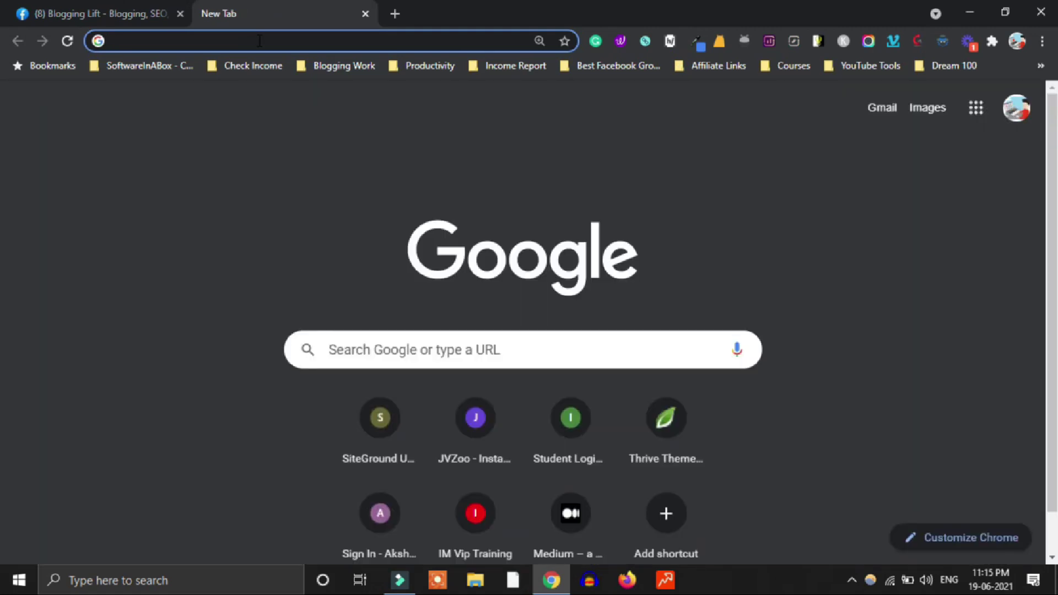
pyautogui.write('awe')
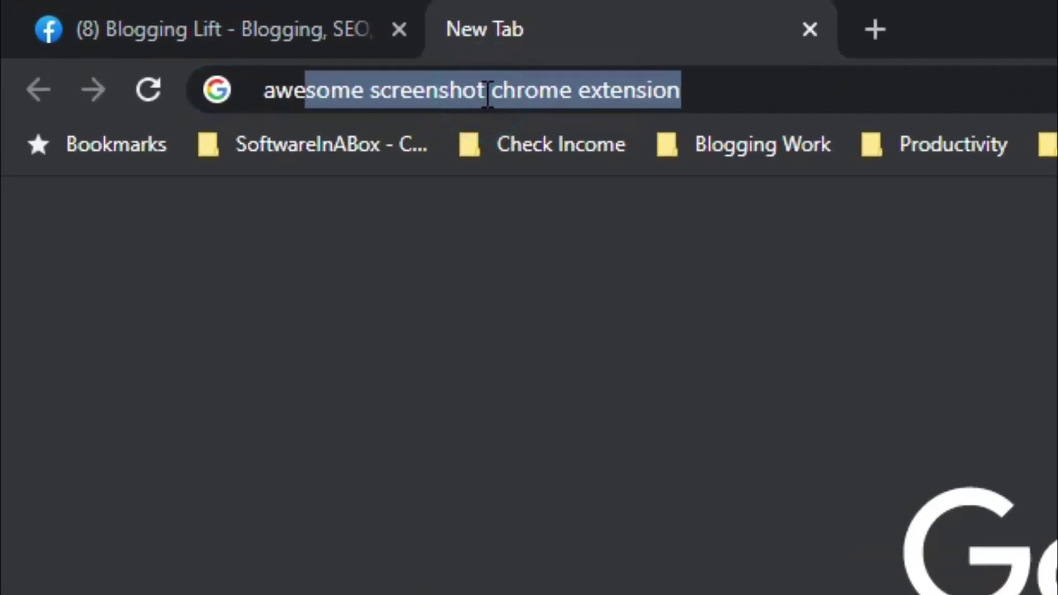
pyautogui.click(487, 91)
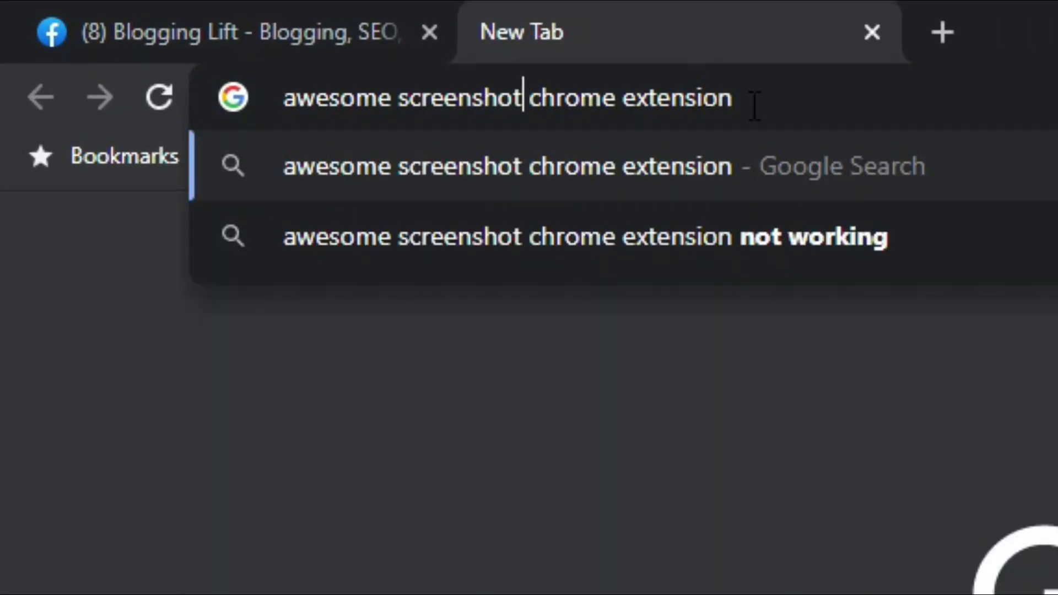
pyautogui.click(754, 106)
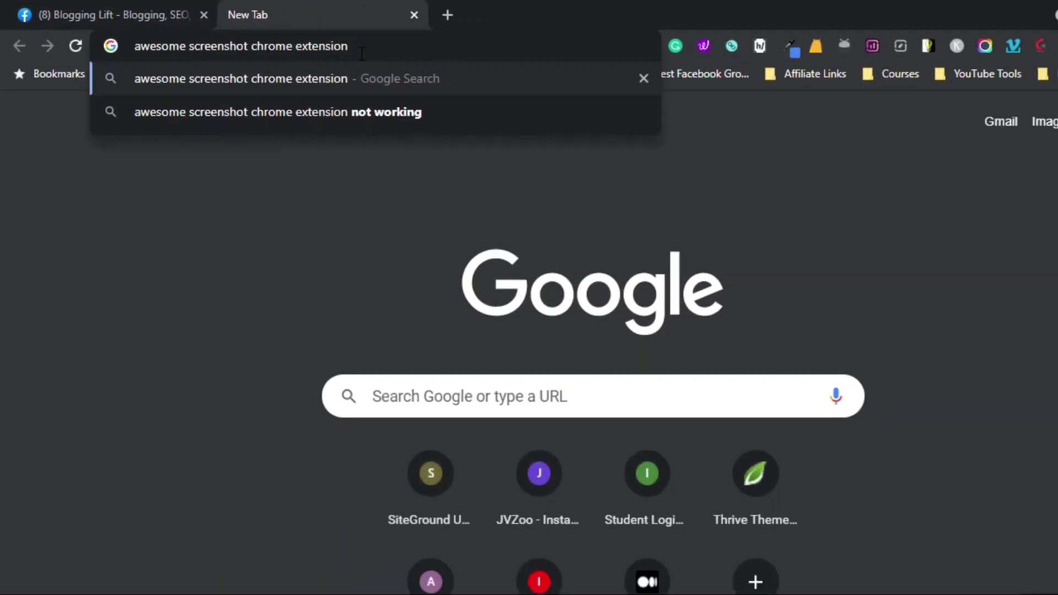
pyautogui.press('Return')
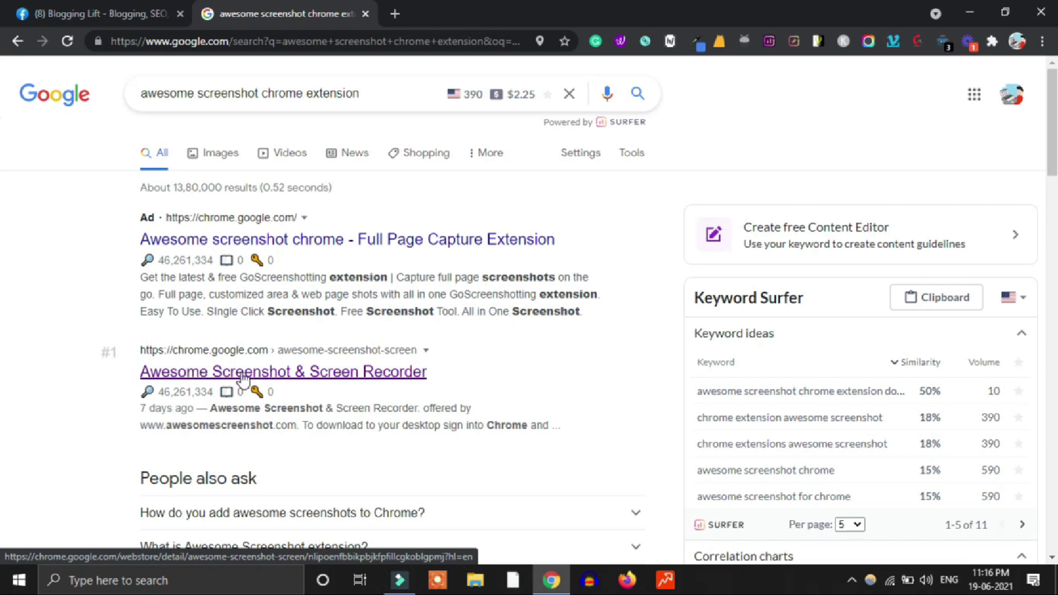
pyautogui.click(242, 378)
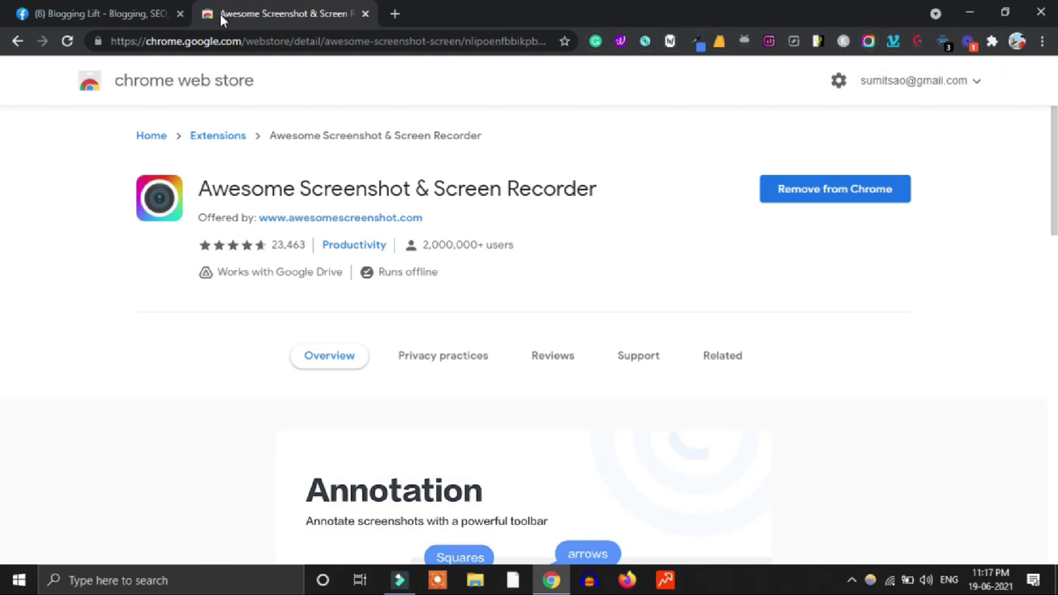
# Step: Capture a selected area of about 972 x 273 covering the Facebook group's header with Awesome Screenshot and save it for annotation
pyautogui.click(114, 16)
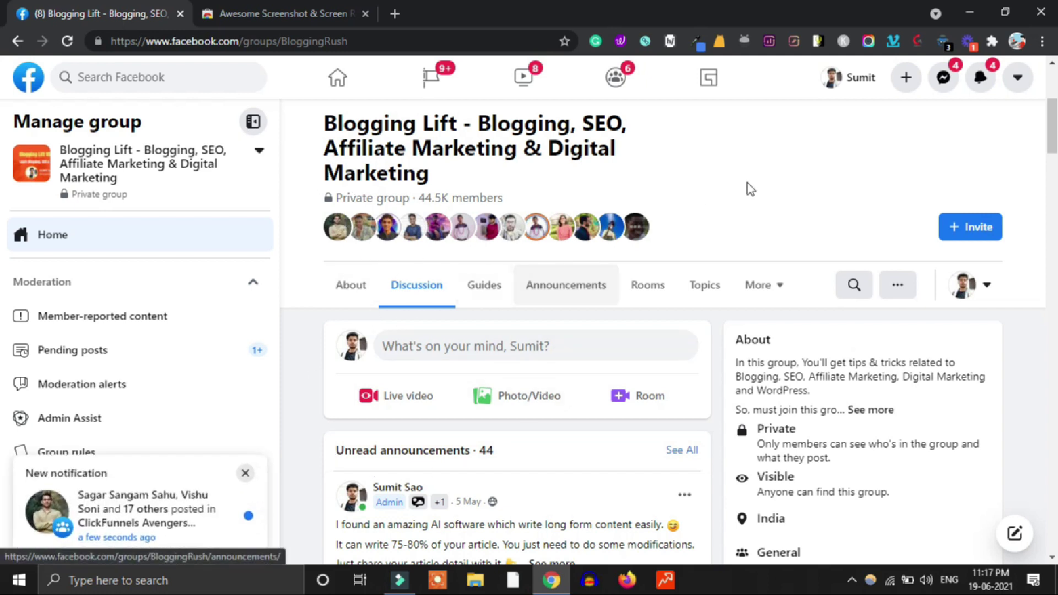
pyautogui.click(868, 40)
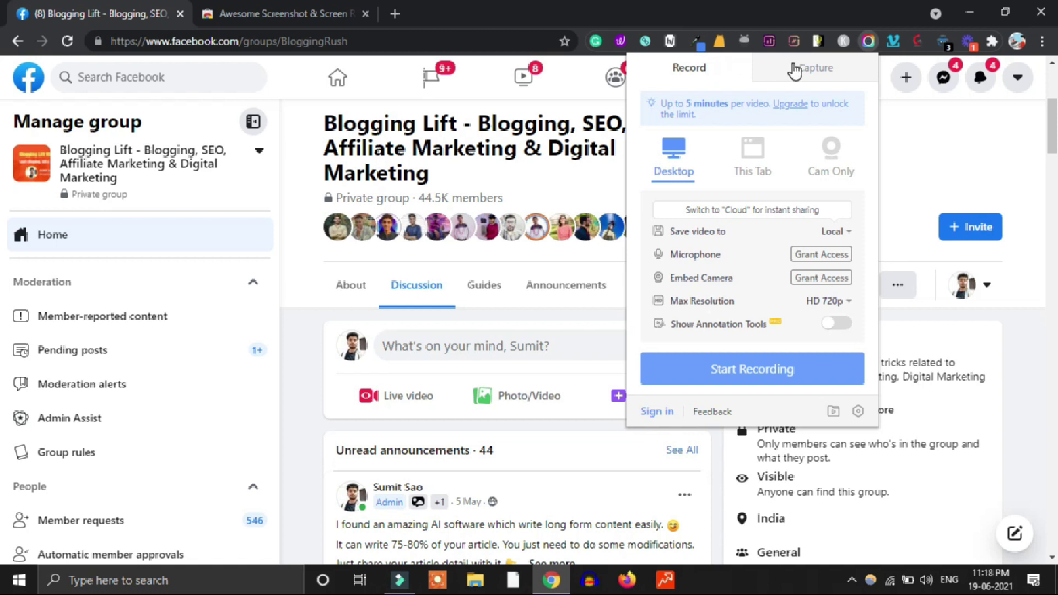
pyautogui.click(815, 68)
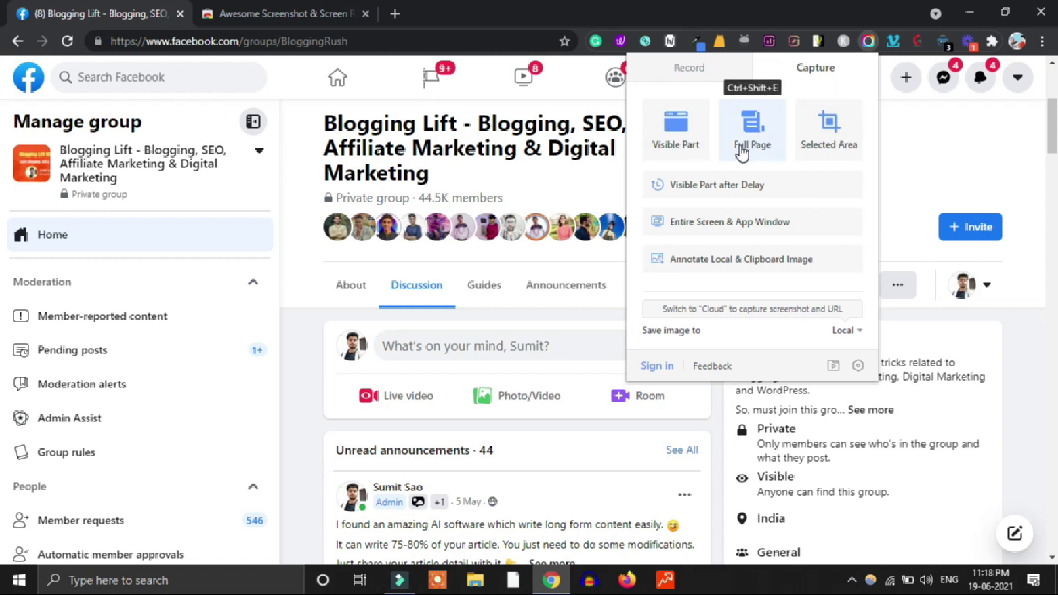
pyautogui.click(834, 134)
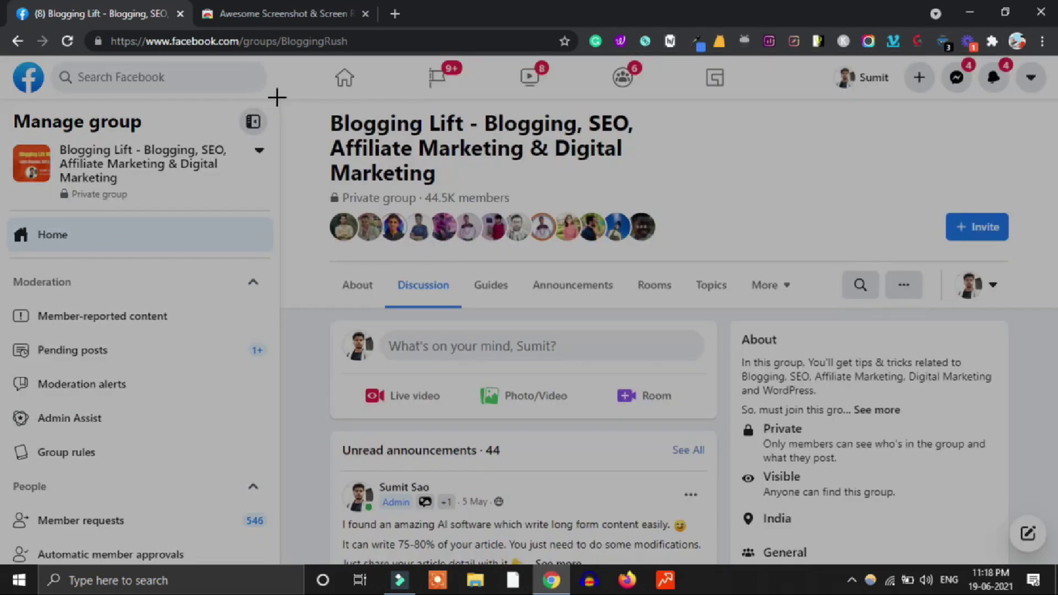
pyautogui.moveTo(281, 100); pyautogui.dragTo(557, 310)
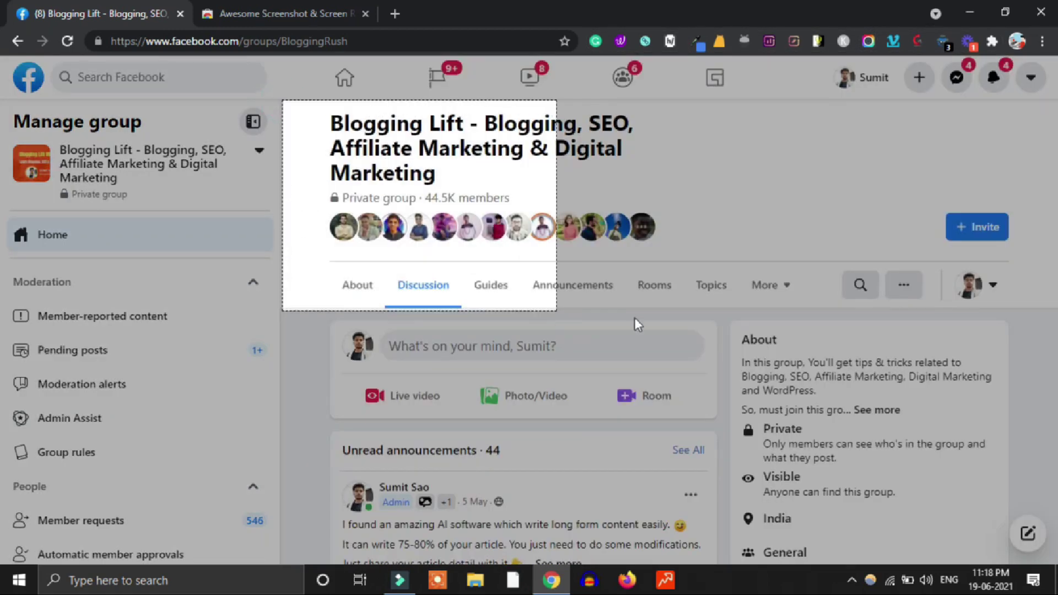
pyautogui.moveTo(637, 325); pyautogui.dragTo(1036, 312)
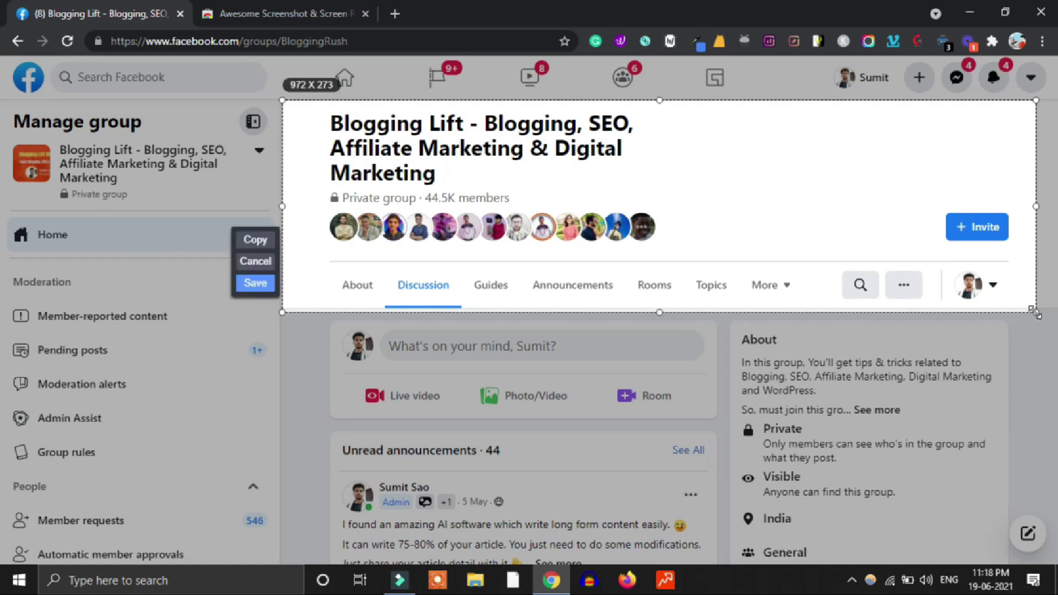
pyautogui.click(256, 287)
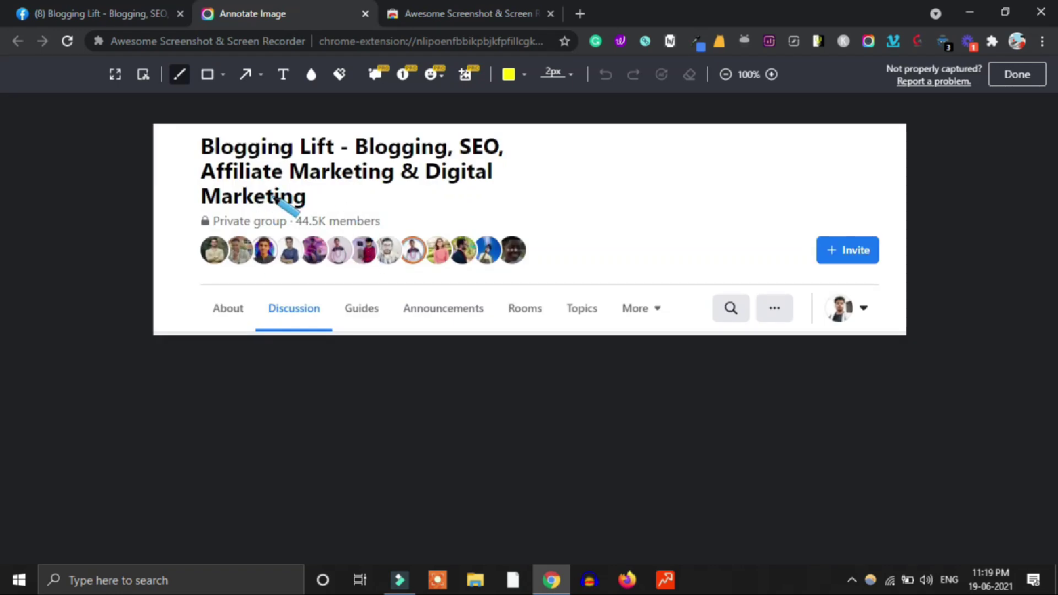
# Step: Draw a red solid arrow pointing at the "44.5K members" text in the captured image
pyautogui.click(261, 76)
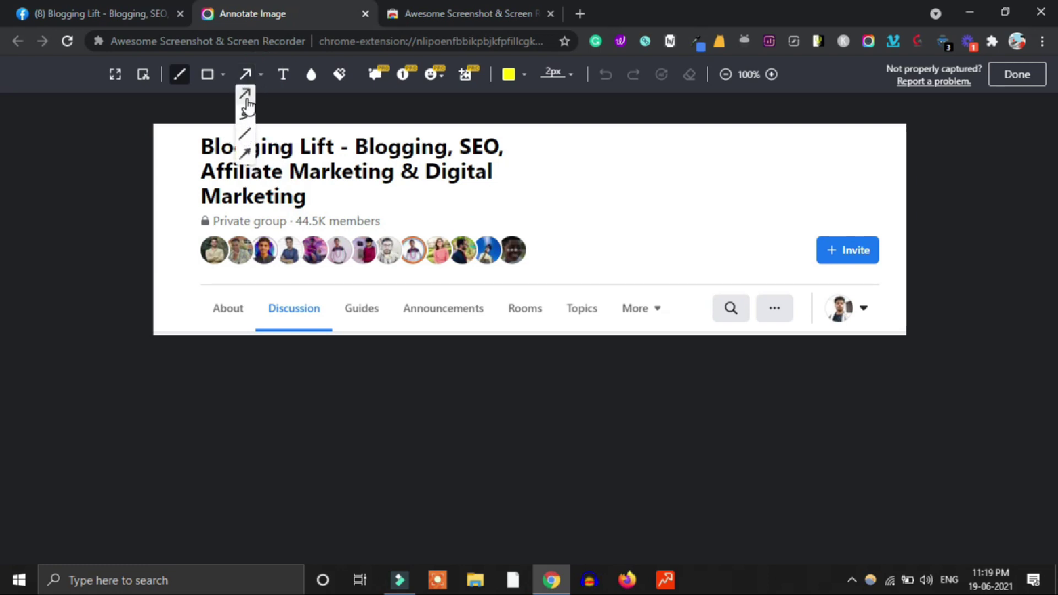
pyautogui.click(247, 156)
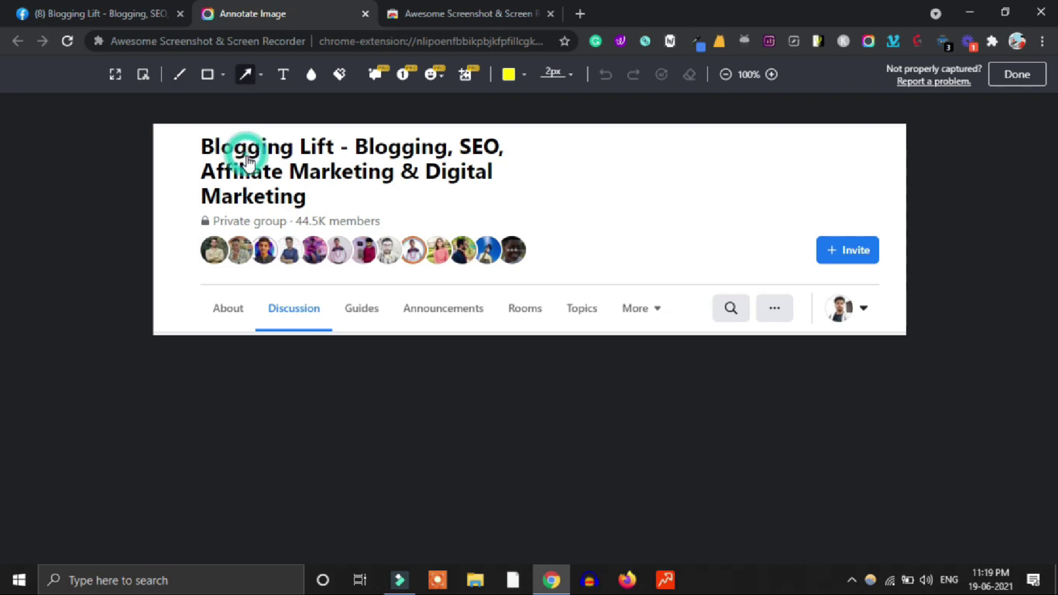
pyautogui.click(528, 75)
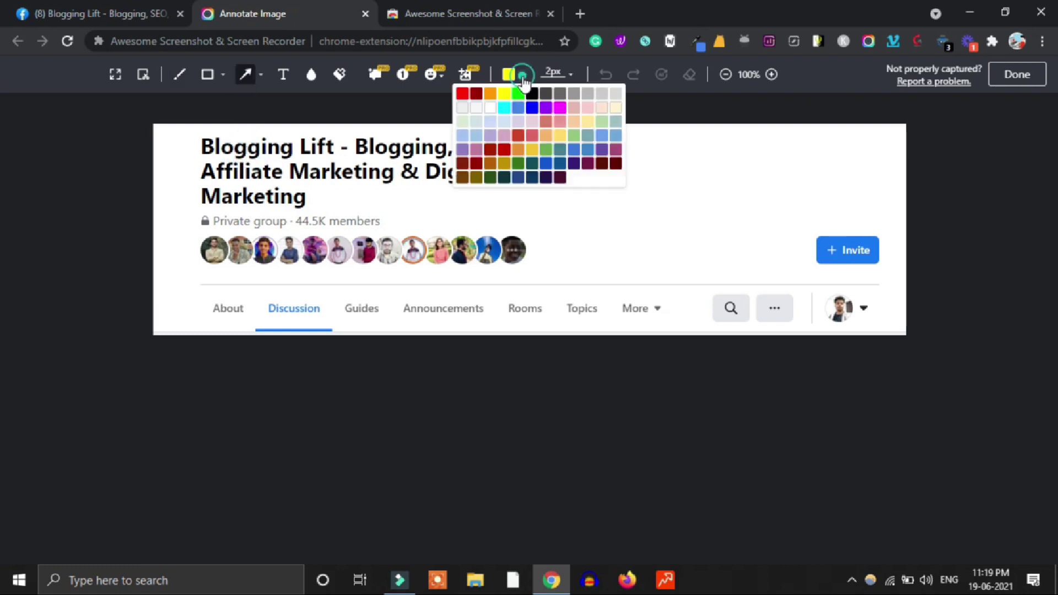
pyautogui.click(464, 95)
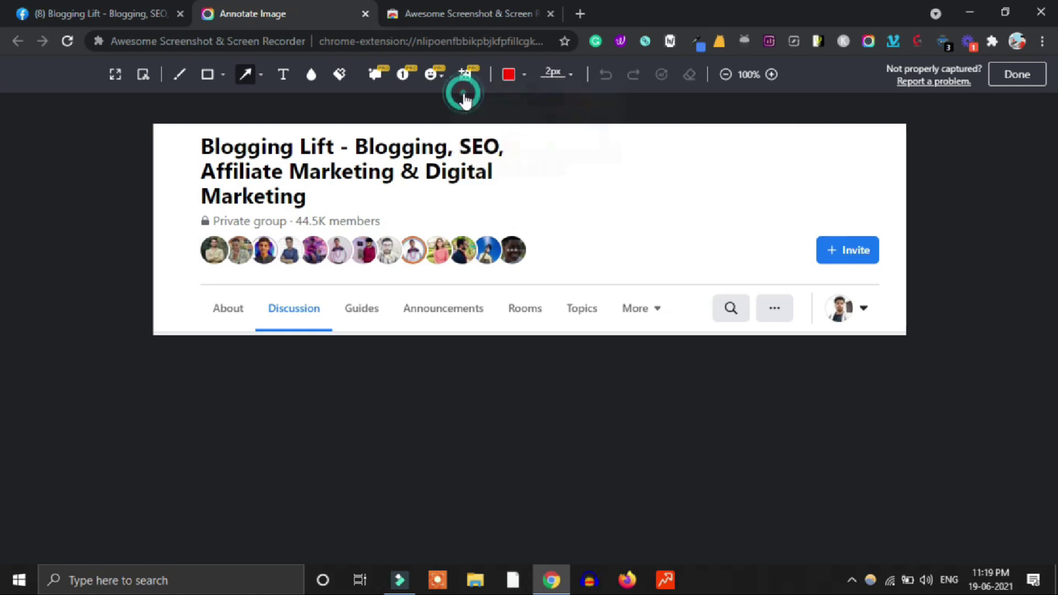
pyautogui.click(260, 77)
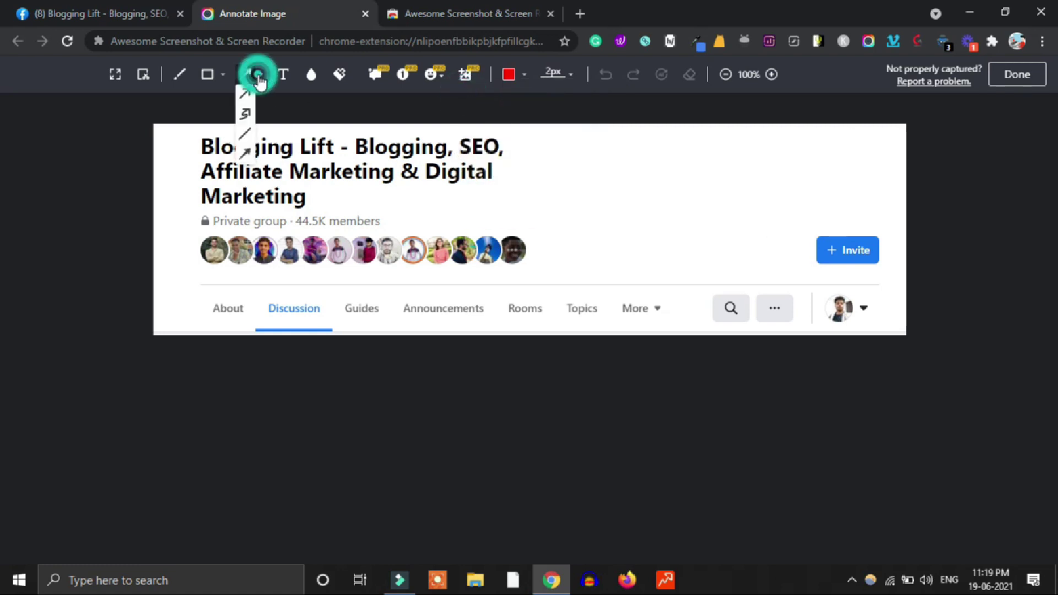
pyautogui.click(246, 158)
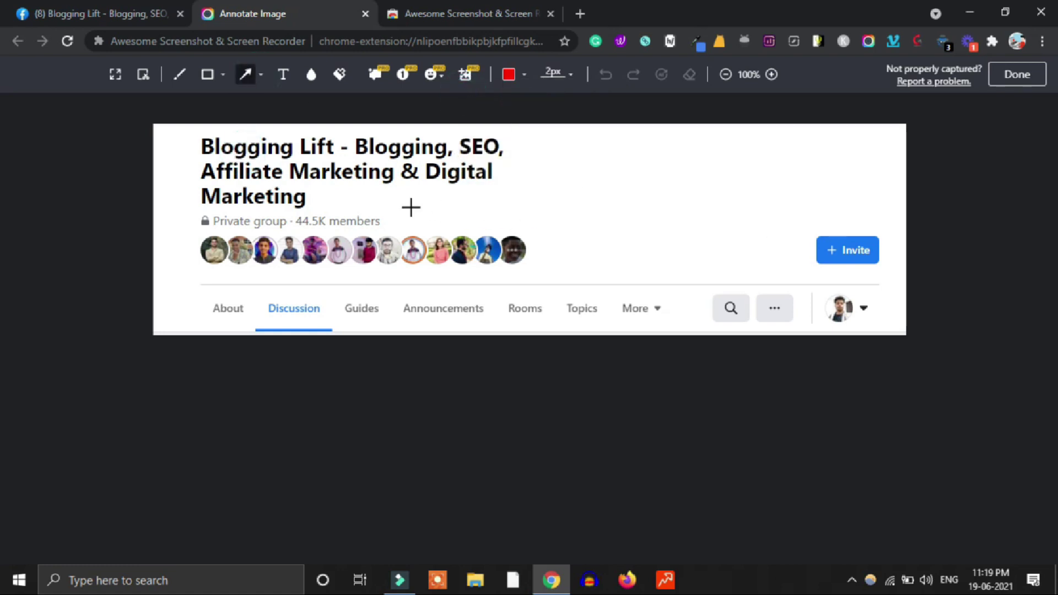
pyautogui.moveTo(543, 182)
pyautogui.mouseDown()
pyautogui.moveTo(439, 196)
pyautogui.moveTo(389, 219)
pyautogui.mouseUp()
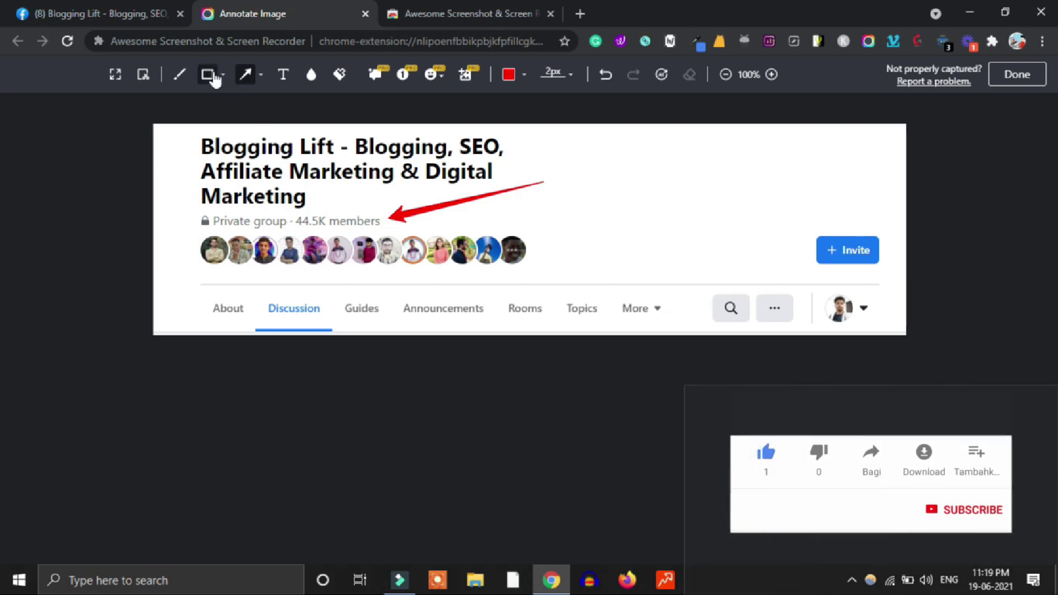
# Step: Try a red 2px ellipse around the Invite button, and undo it
pyautogui.moveTo(212, 80)
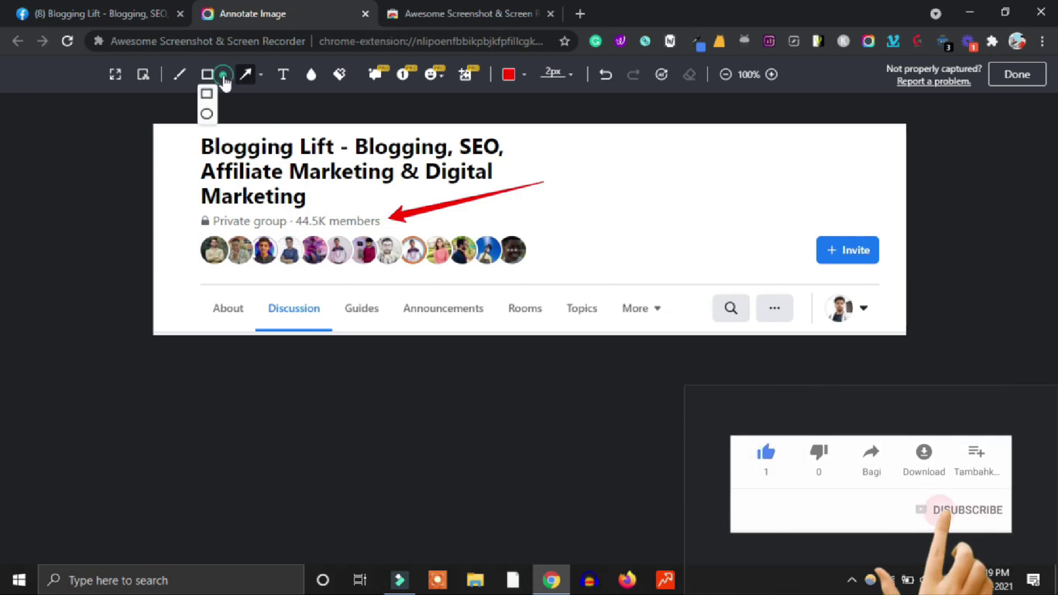
pyautogui.click(208, 115)
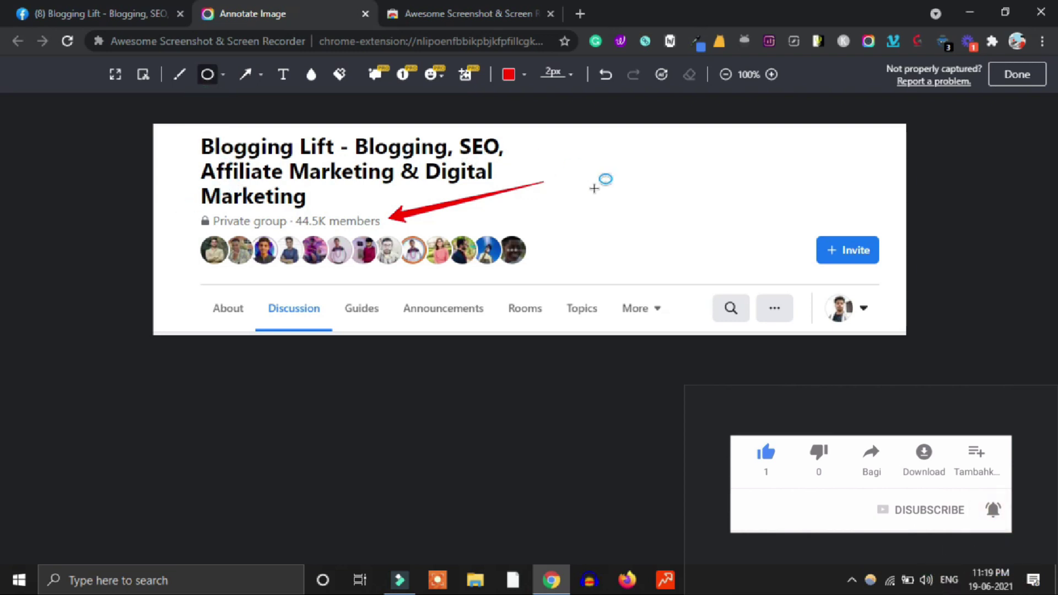
pyautogui.moveTo(795, 214)
pyautogui.mouseDown()
pyautogui.moveTo(908, 299)
pyautogui.moveTo(889, 283)
pyautogui.mouseUp()
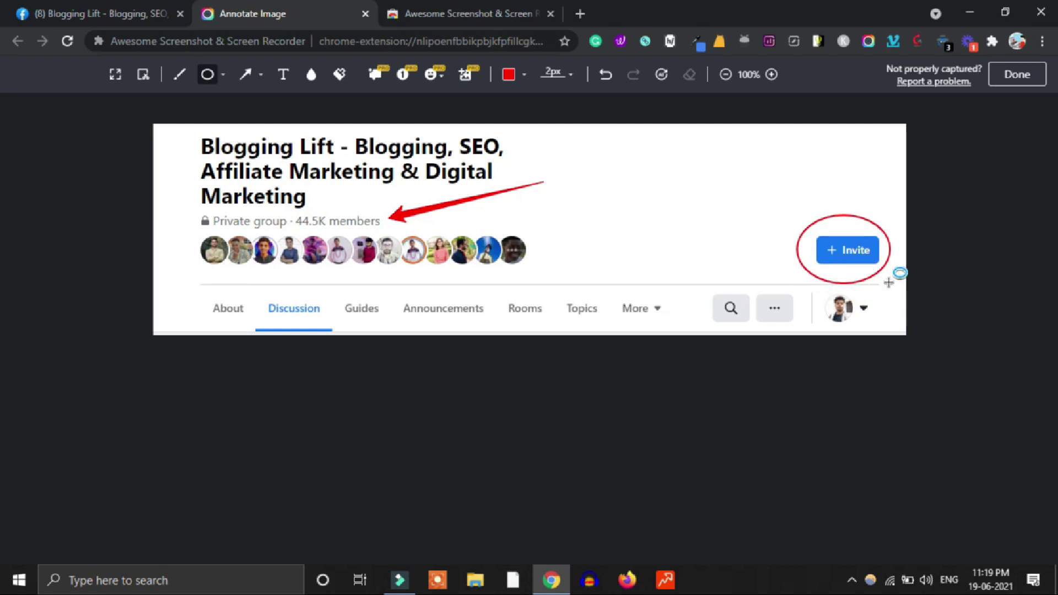
pyautogui.hotkey('ctrl', 'z')
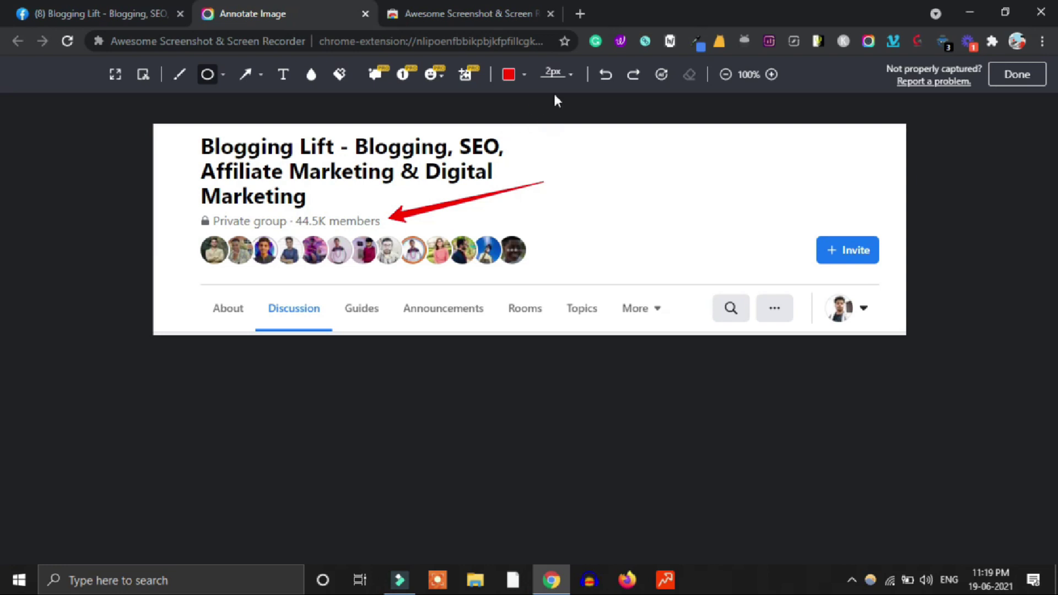
# Step: Try a thicker 16px red ellipse around the Invite button, and undo it
pyautogui.click(573, 77)
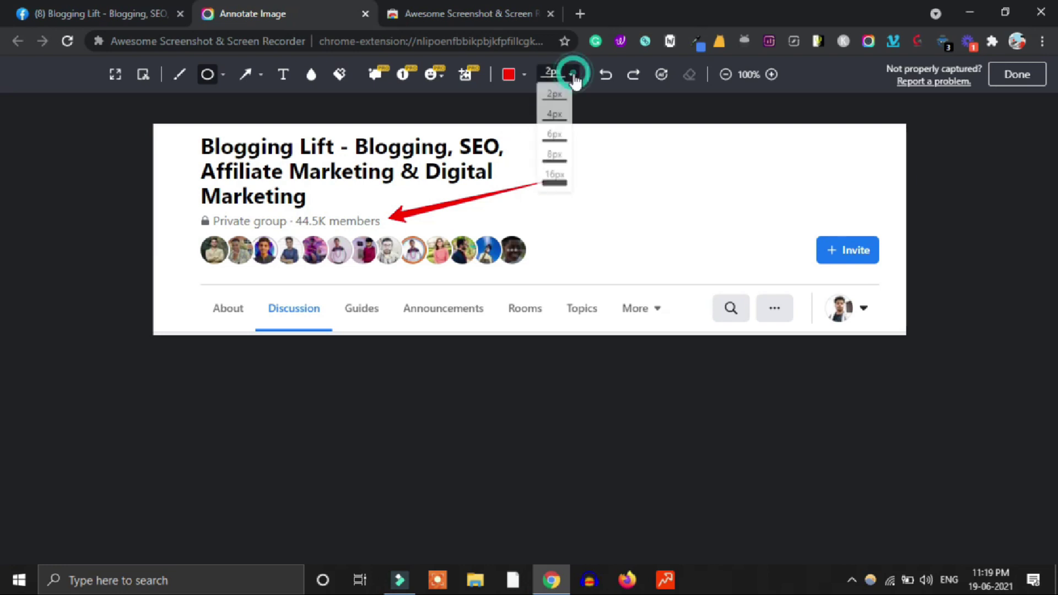
pyautogui.click(556, 181)
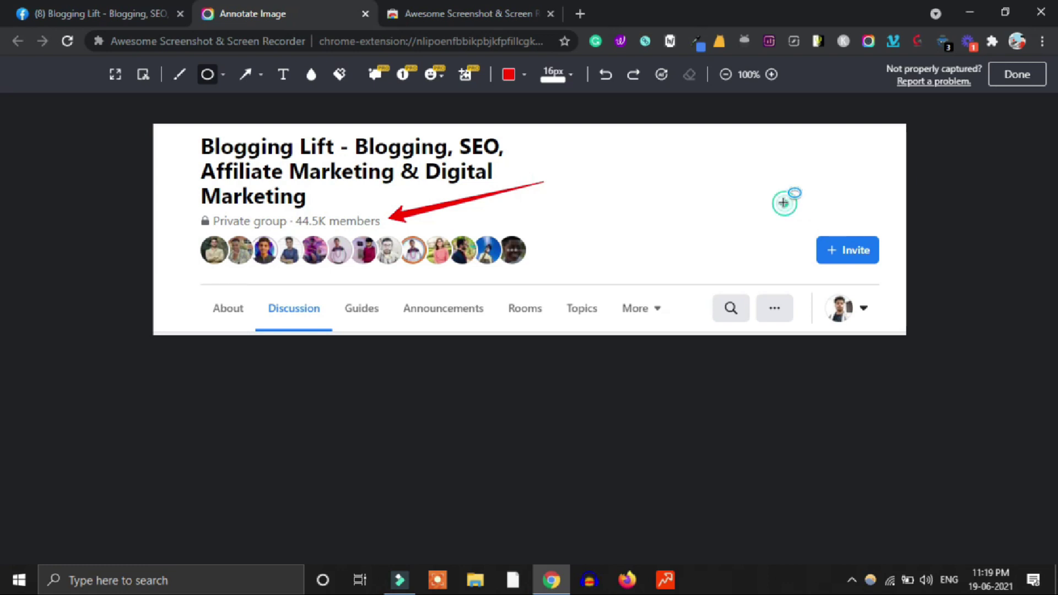
pyautogui.moveTo(780, 199); pyautogui.dragTo(894, 297)
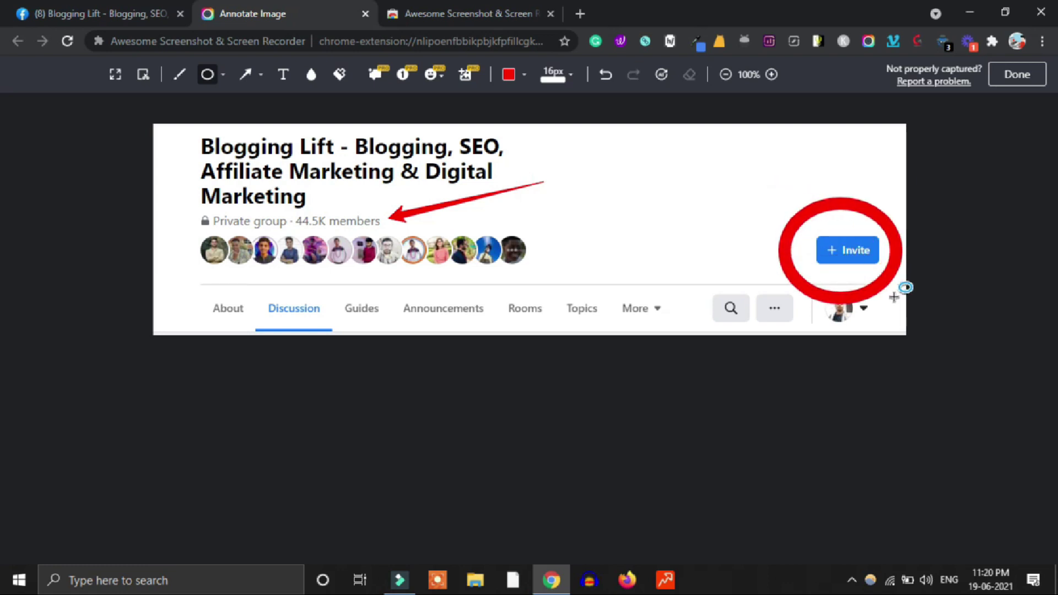
pyautogui.hotkey('ctrl', 'z')
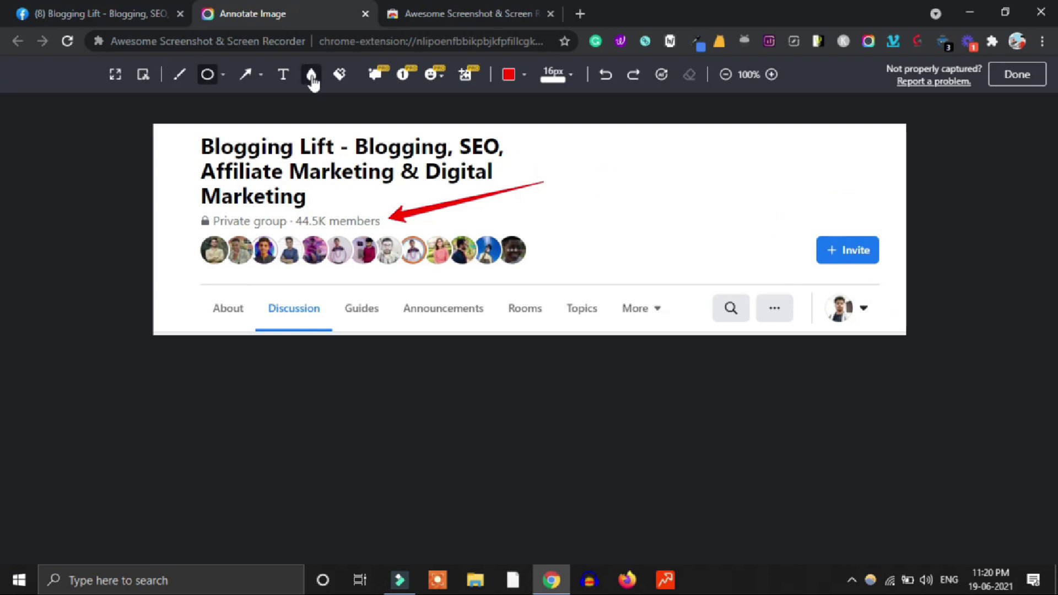
# Step: Draw a red 6px rectangle over the member count and resize it to frame the whole "44.5K members" text
pyautogui.click(551, 74)
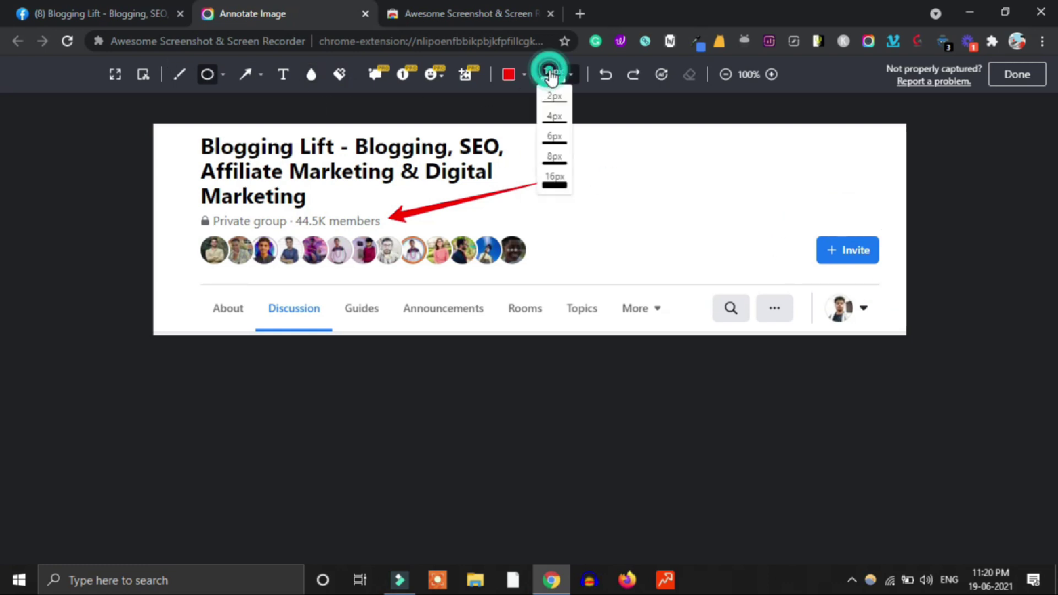
pyautogui.click(556, 140)
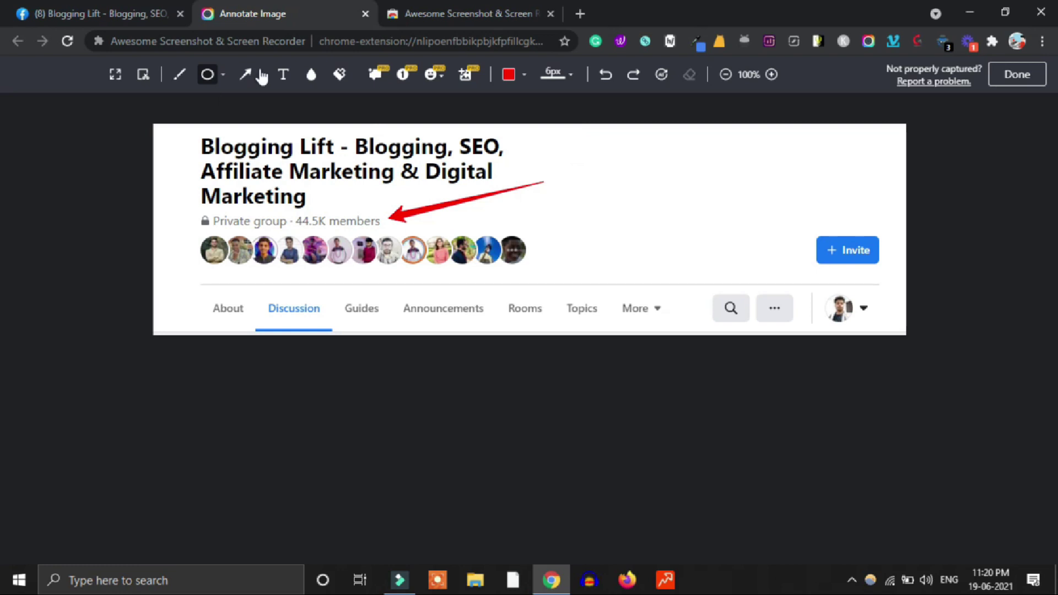
pyautogui.click(223, 73)
pyautogui.click(205, 95)
pyautogui.moveTo(292, 210); pyautogui.dragTo(326, 234)
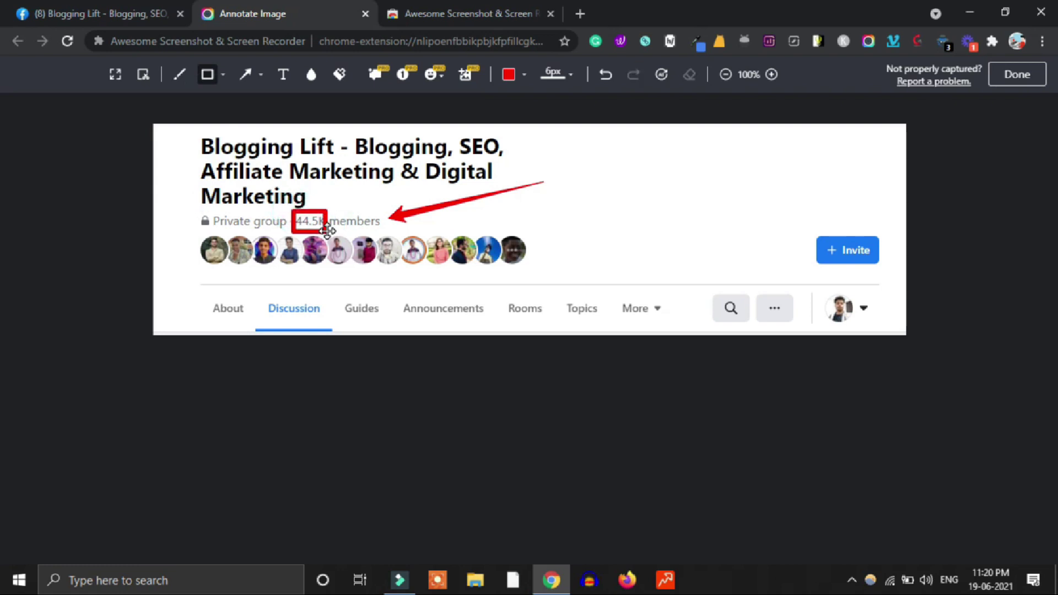
pyautogui.click(326, 230)
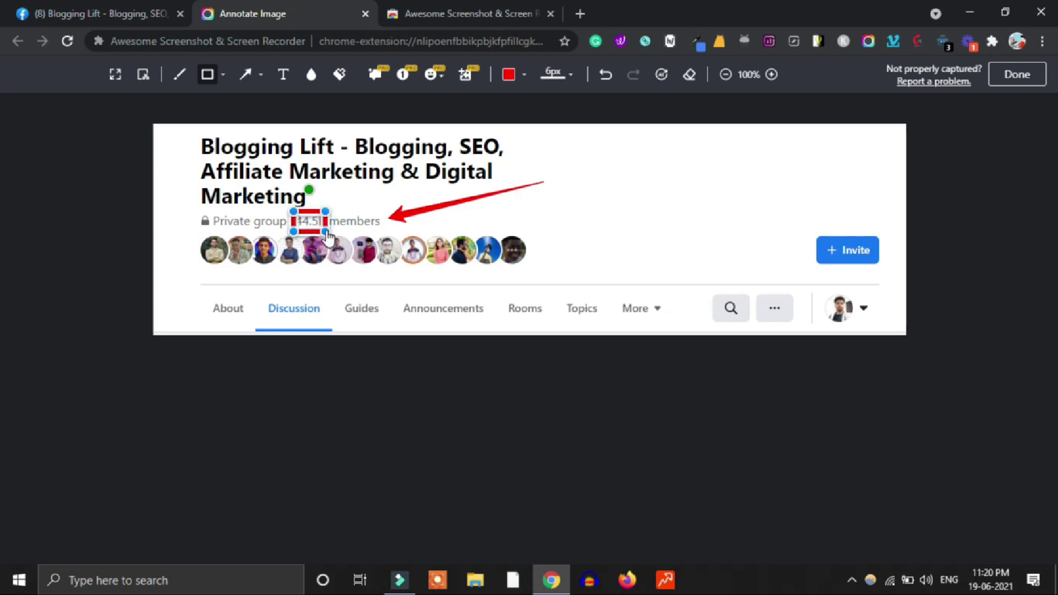
pyautogui.moveTo(326, 231); pyautogui.dragTo(359, 211)
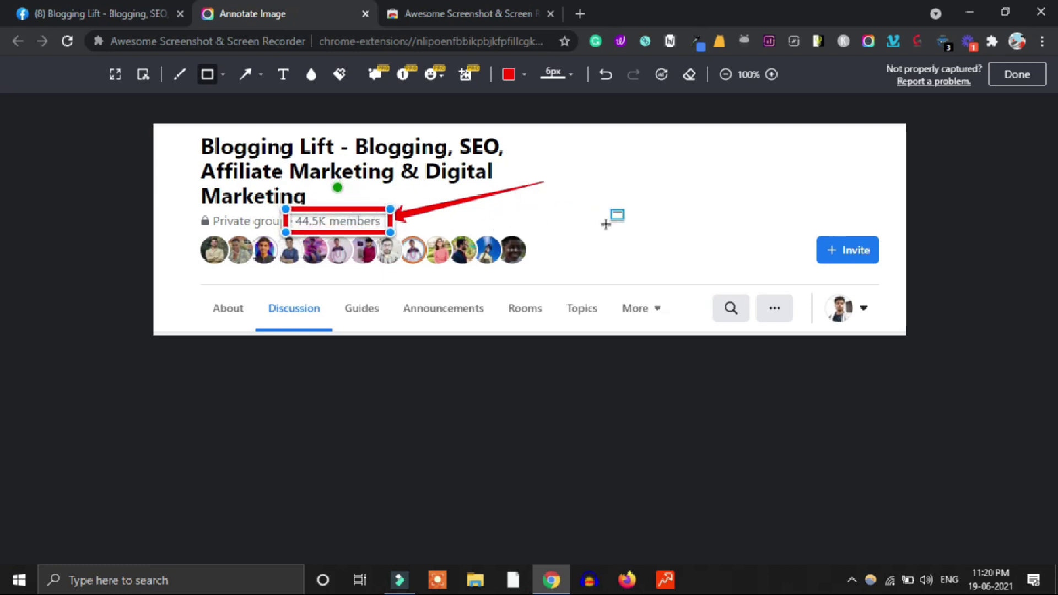
# Step: Blur the area covering the Invite button in the captured image
pyautogui.click(312, 76)
pyautogui.click(310, 74)
pyautogui.moveTo(803, 220); pyautogui.dragTo(894, 280)
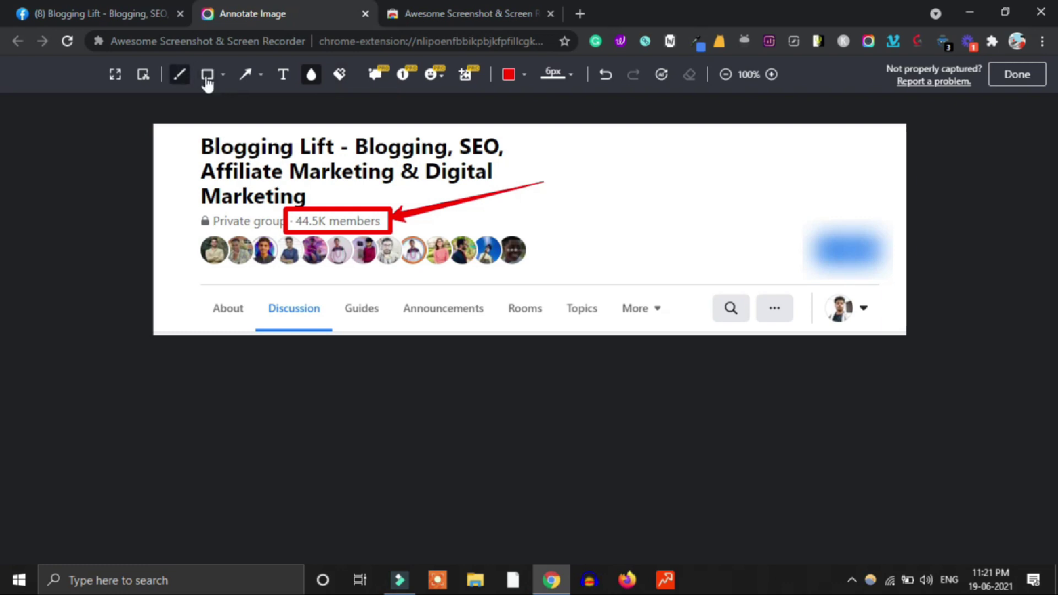
# Step: Try a red 6px freehand pen scribble in the blank area between the group title and the blurred button, and undo it
pyautogui.click(180, 77)
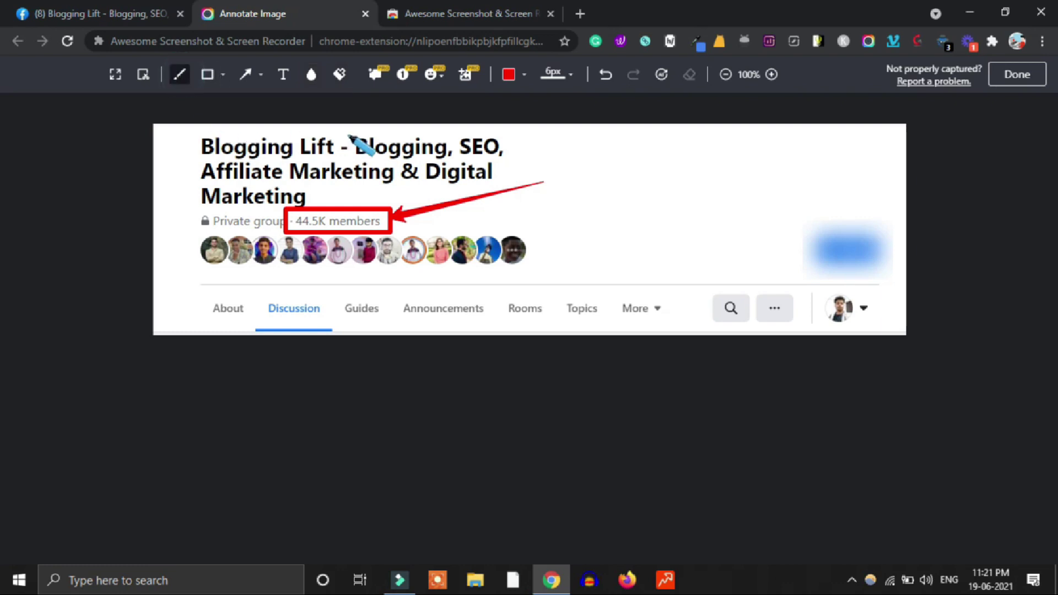
pyautogui.moveTo(679, 187)
pyautogui.mouseDown()
pyautogui.moveTo(683, 216)
pyautogui.moveTo(701, 190)
pyautogui.moveTo(716, 221)
pyautogui.moveTo(676, 223)
pyautogui.moveTo(703, 163)
pyautogui.mouseUp()
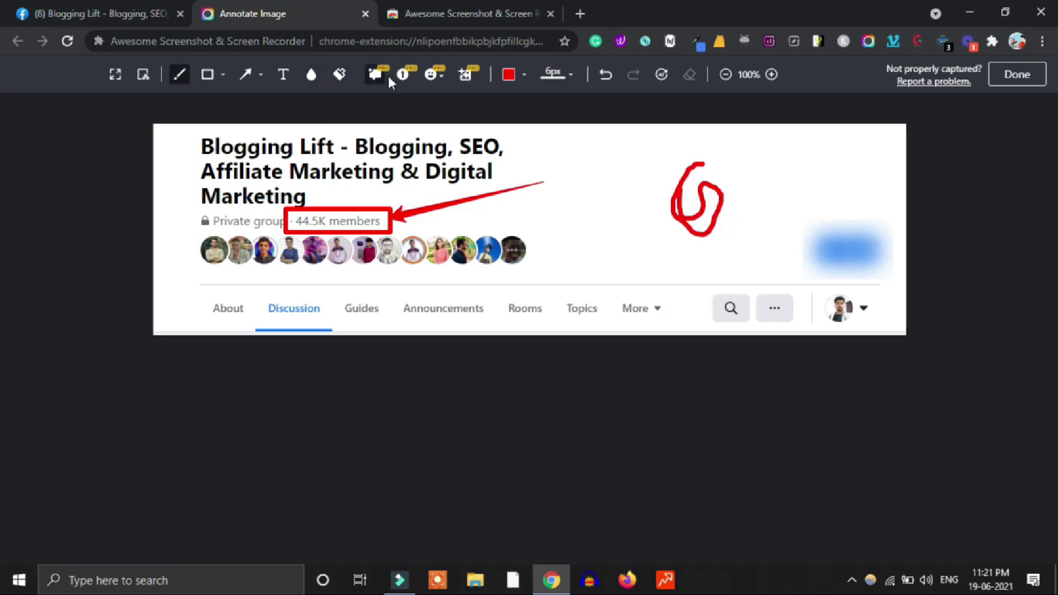
pyautogui.hotkey('ctrl', 'z')
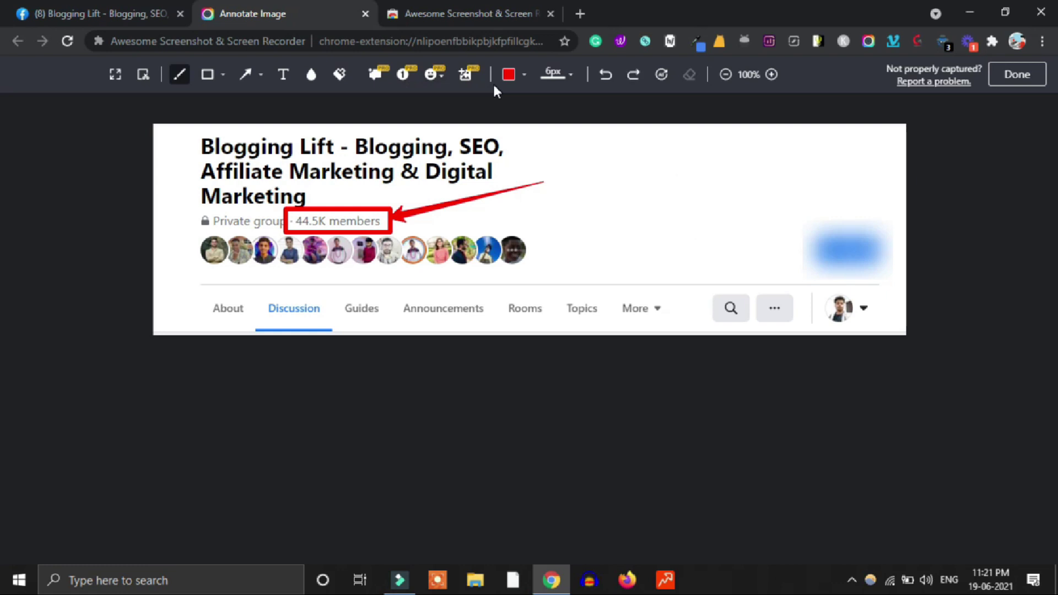
# Step: Highlight all three lines of the "Blogging Lift" group title in yellow
pyautogui.click(339, 75)
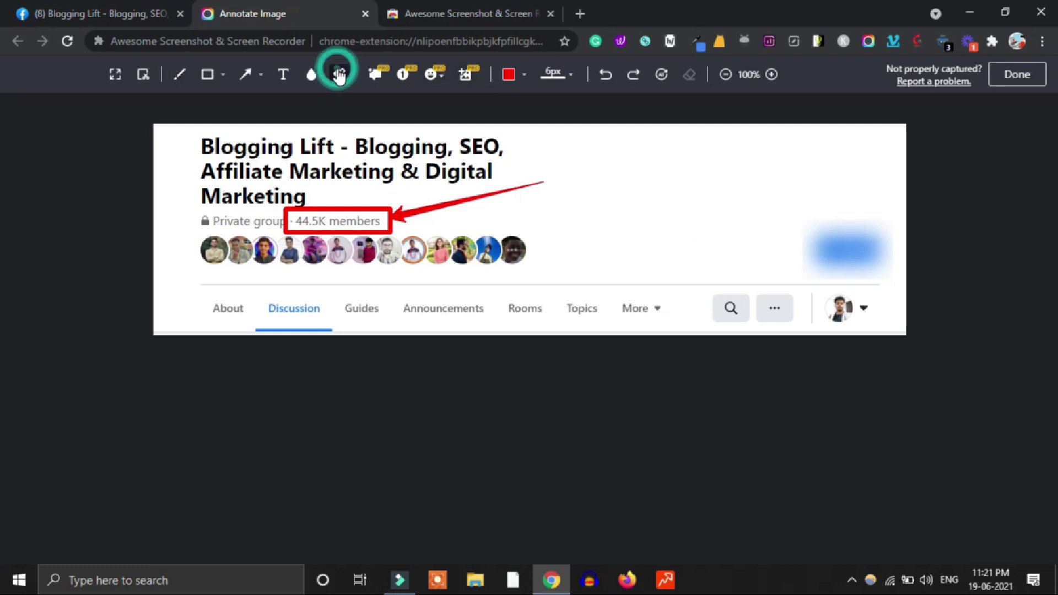
pyautogui.click(518, 74)
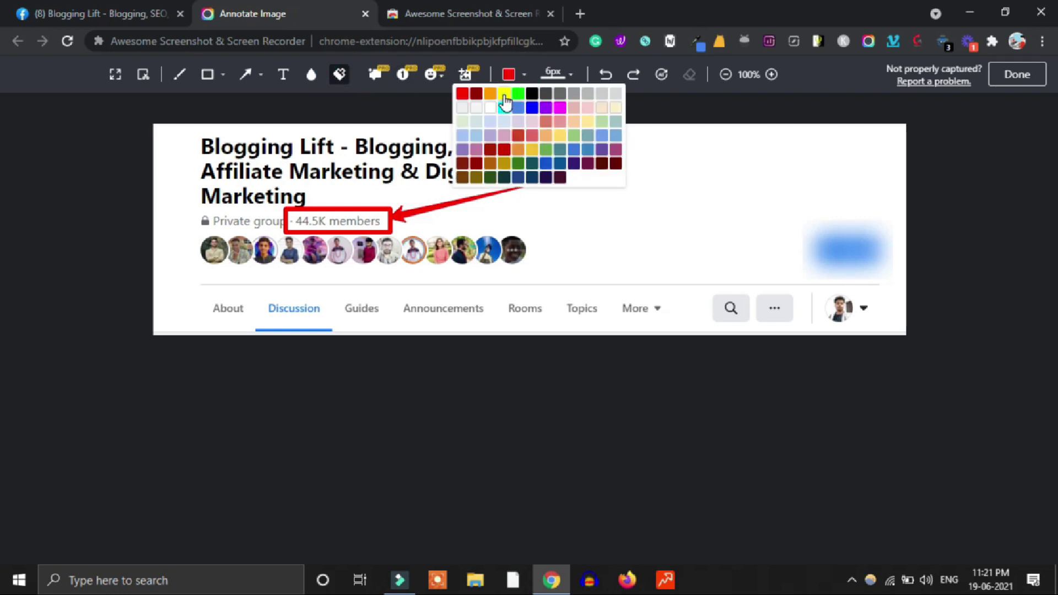
pyautogui.click(504, 94)
pyautogui.click(340, 74)
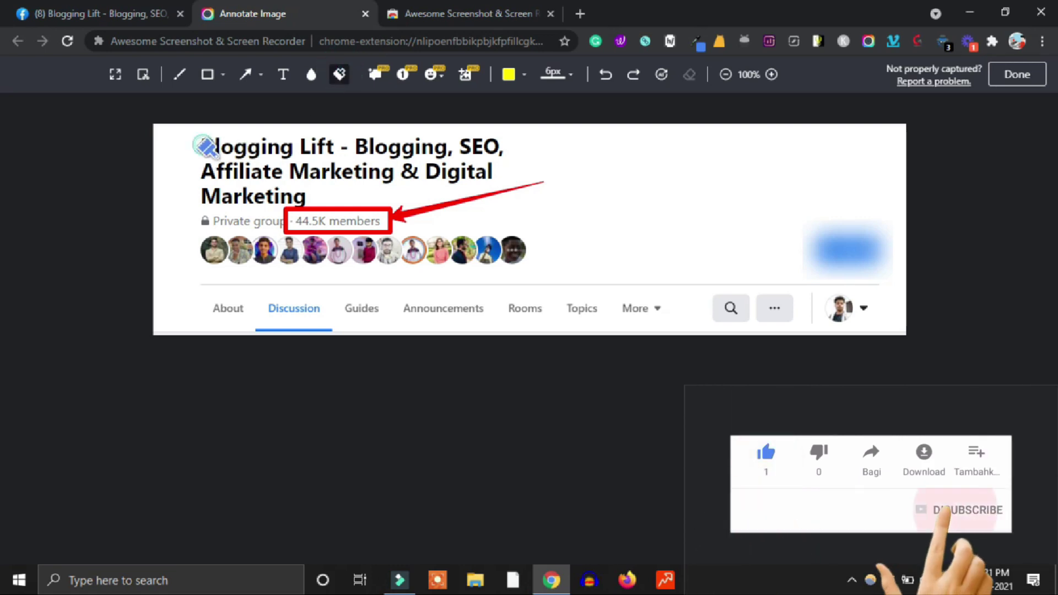
pyautogui.moveTo(205, 146); pyautogui.dragTo(510, 148)
pyautogui.moveTo(194, 170); pyautogui.dragTo(496, 175)
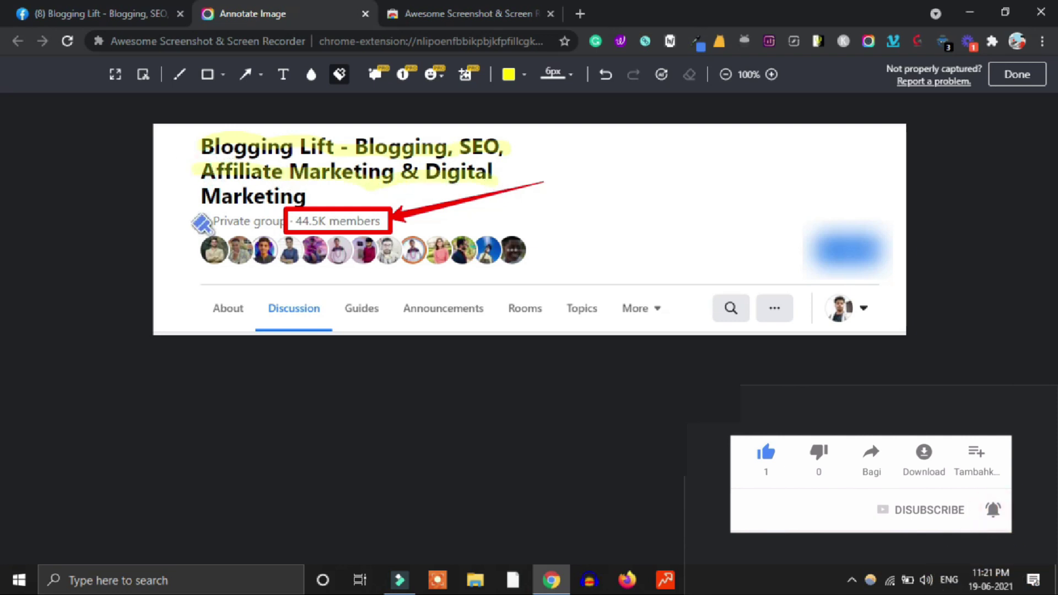
pyautogui.click(197, 197)
pyautogui.moveTo(273, 198); pyautogui.dragTo(308, 197)
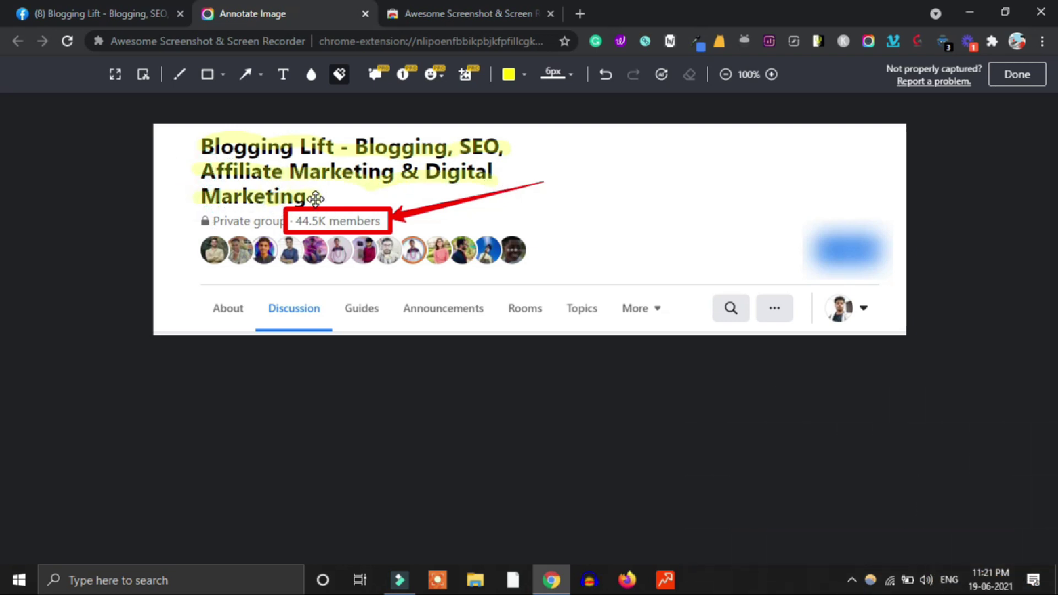
# Step: Undo the yellow highlight strokes over the group title
pyautogui.hotkey('ctrl', 'z')
pyautogui.hotkey('ctrl', 'z')
pyautogui.hotkey('ctrl', 'z')
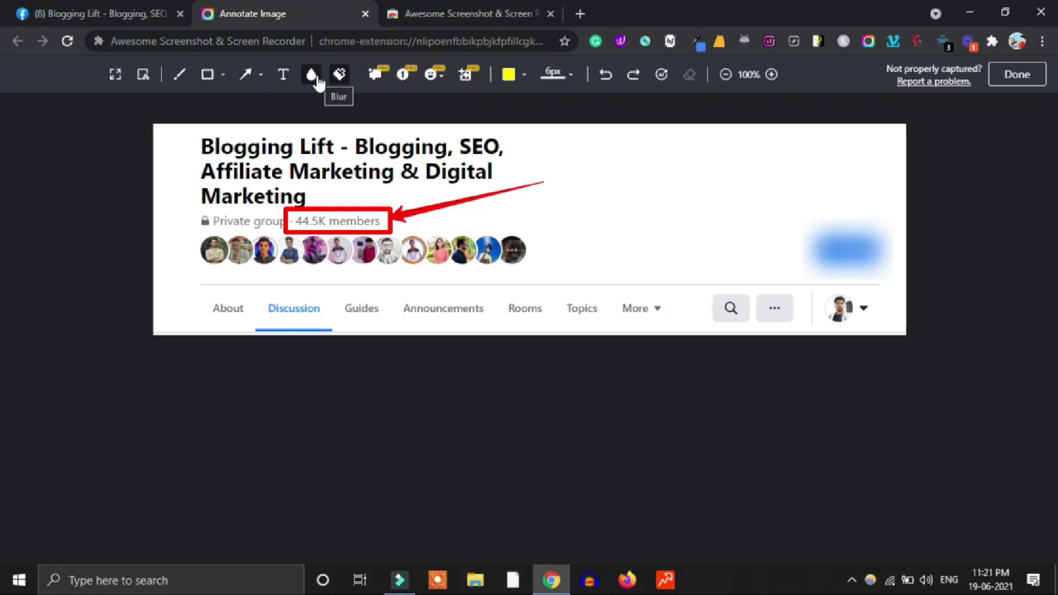
# Step: Try the premium numbered-marker annotation tool and dismiss the upgrade dialog
pyautogui.click(404, 77)
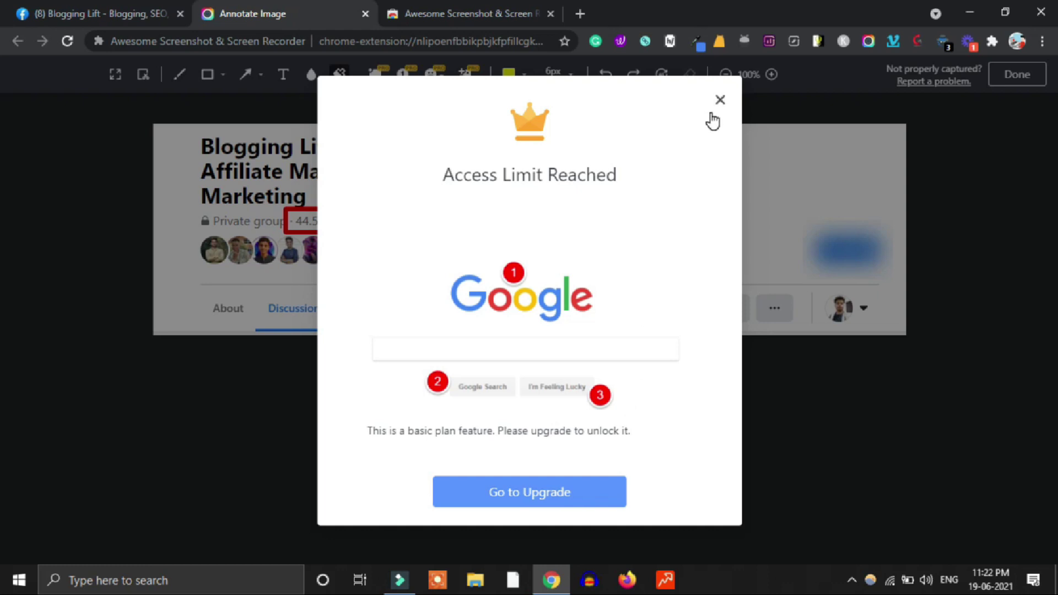
pyautogui.click(719, 97)
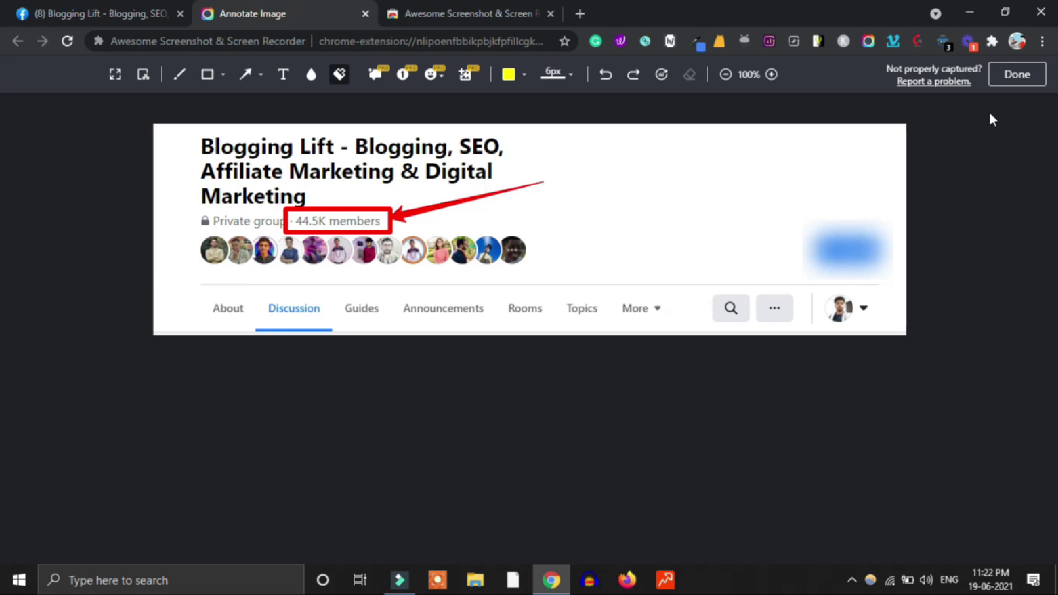
# Step: Finish annotating the screenshot and download it as an image
pyautogui.click(1017, 75)
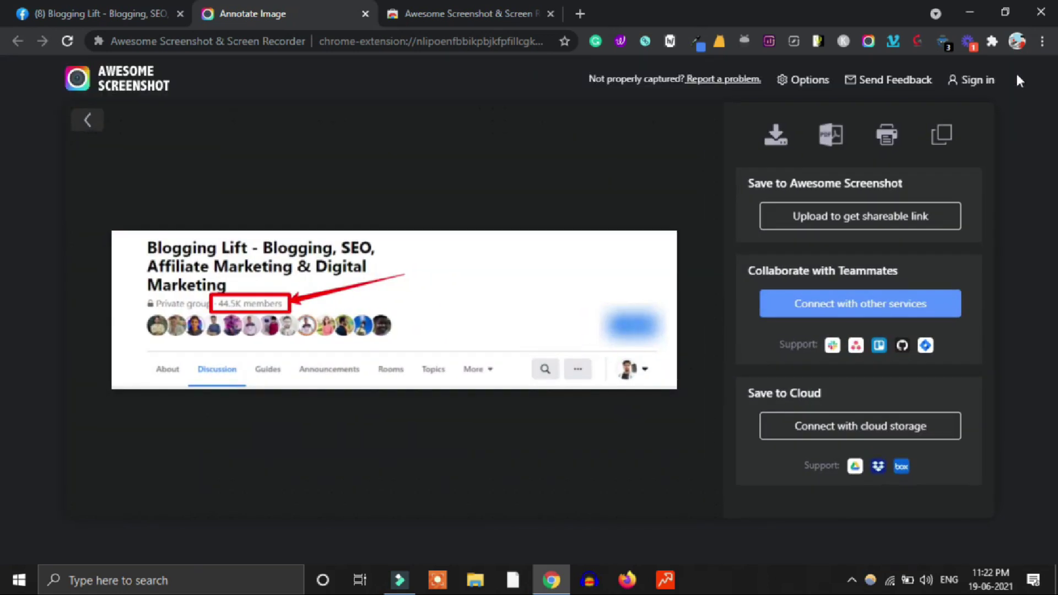
pyautogui.click(776, 138)
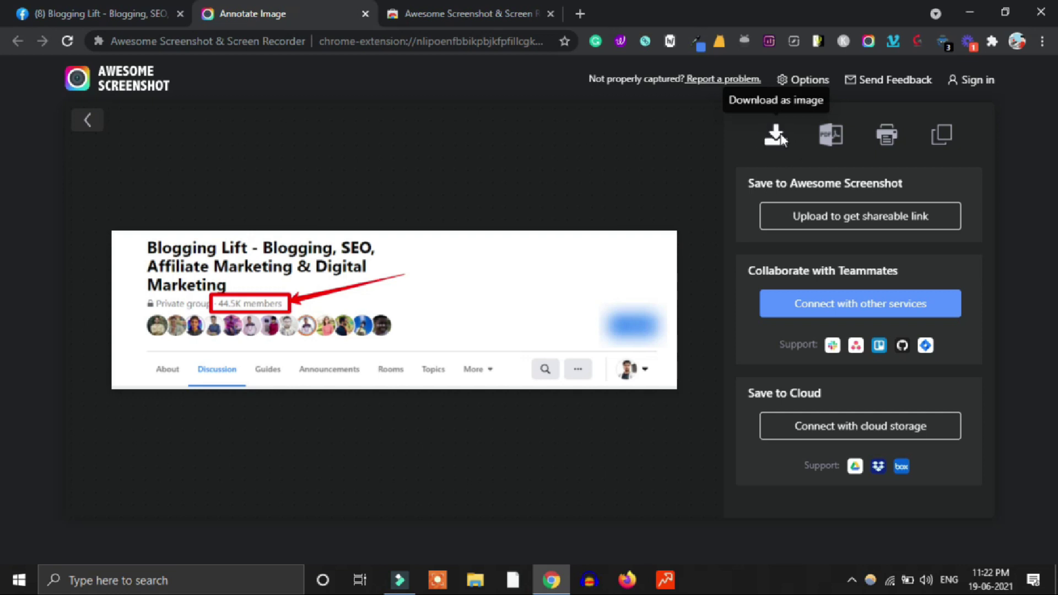